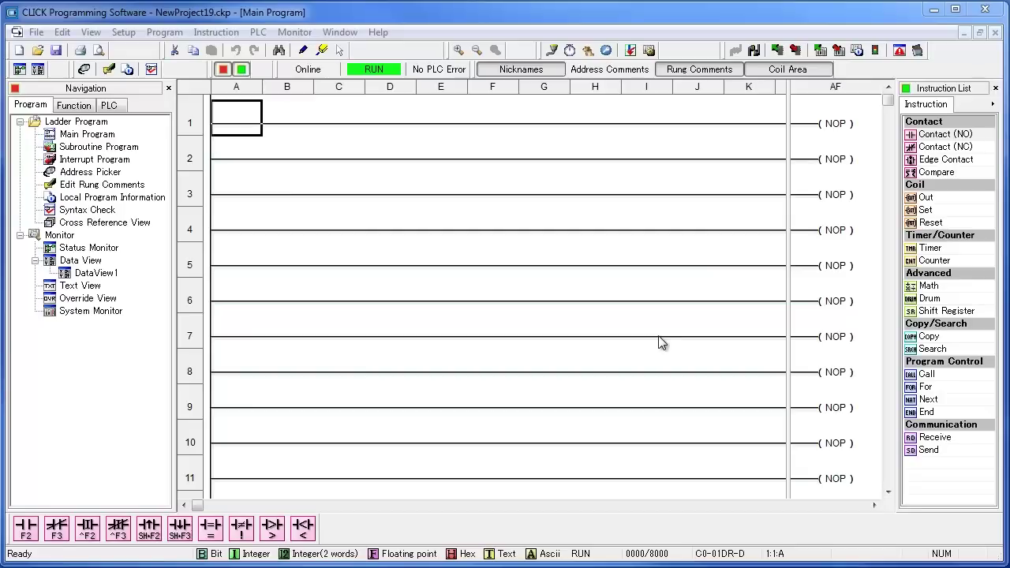
# - In Com Port Setup, change Port 3's baud rate to 19200 and close both dialogs
pyautogui.click(130, 35)
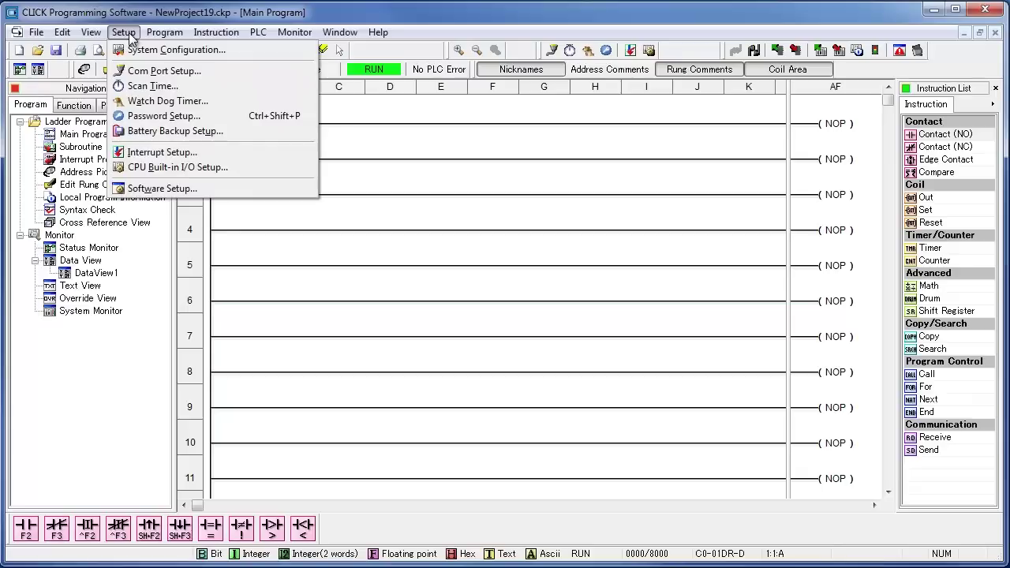
pyautogui.click(148, 73)
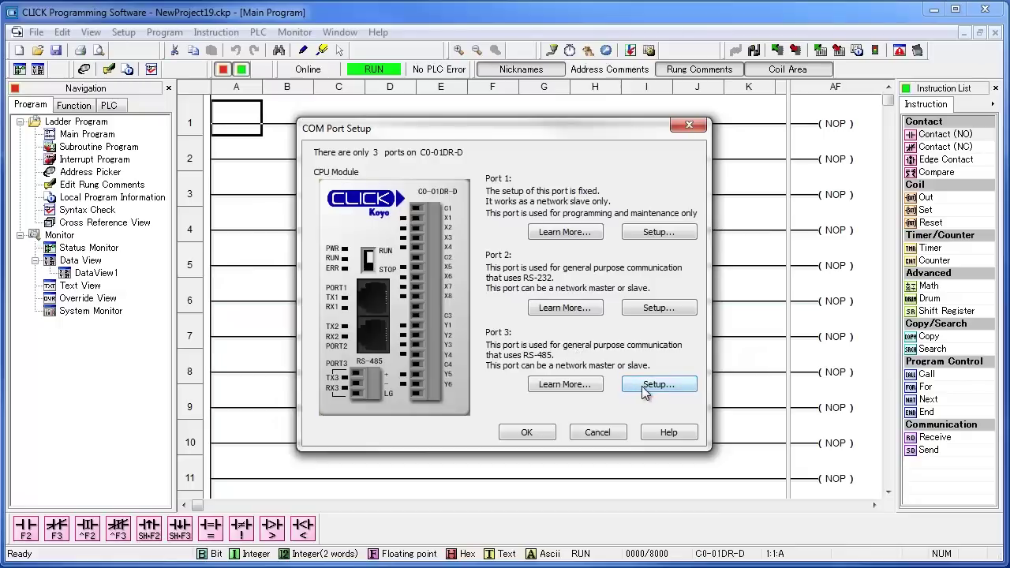
pyautogui.click(649, 387)
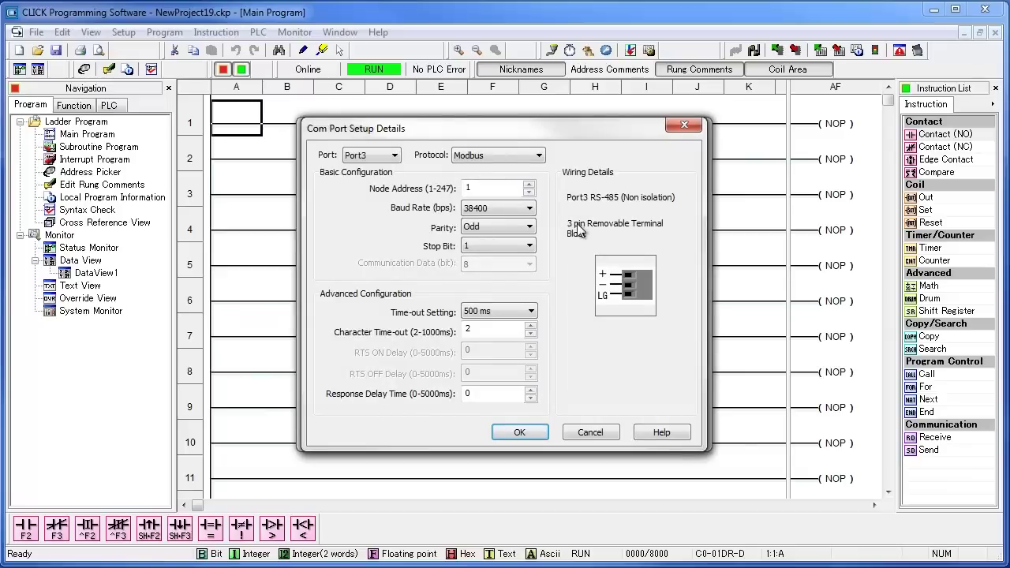
pyautogui.click(521, 209)
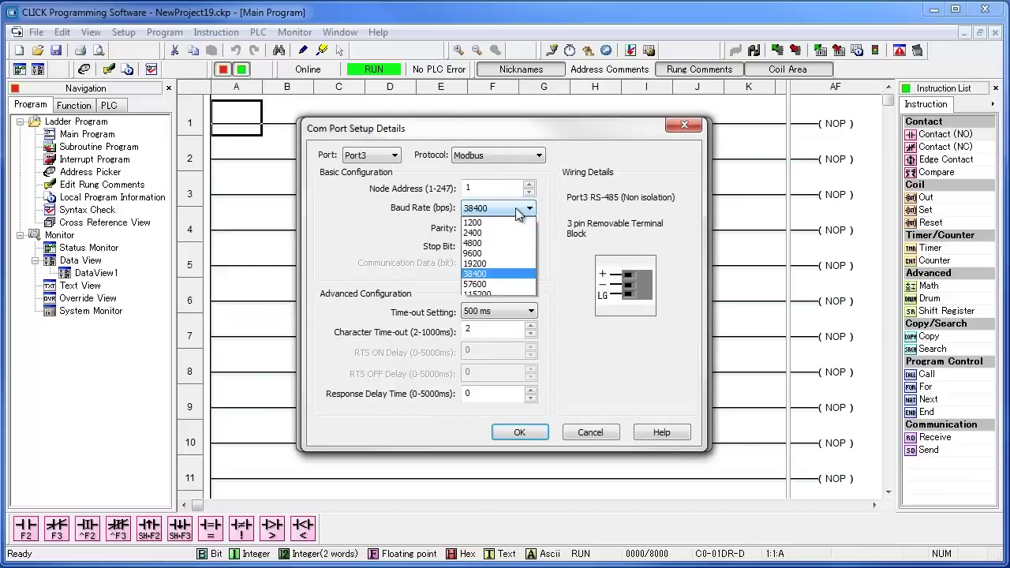
pyautogui.click(501, 263)
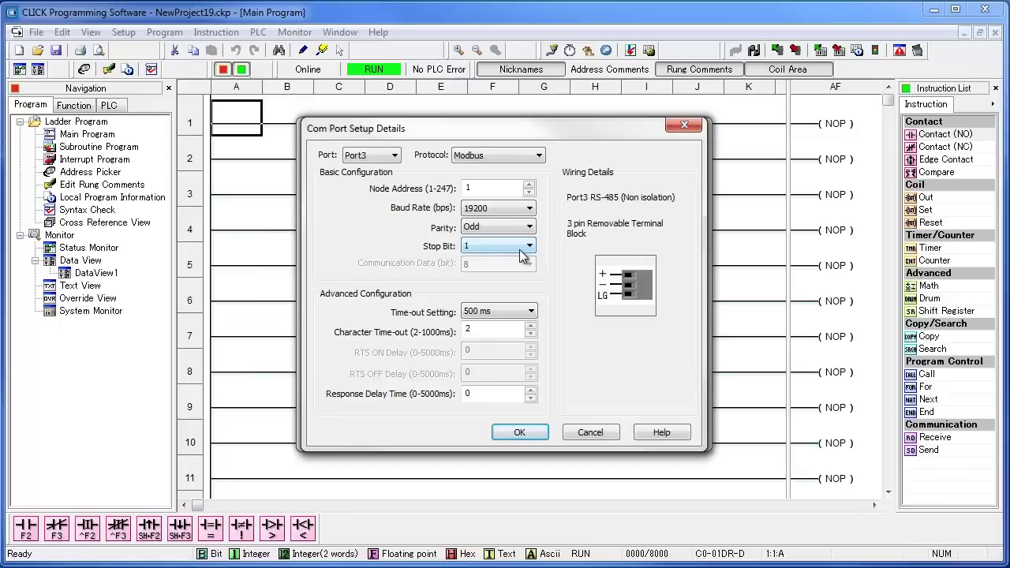
pyautogui.click(539, 432)
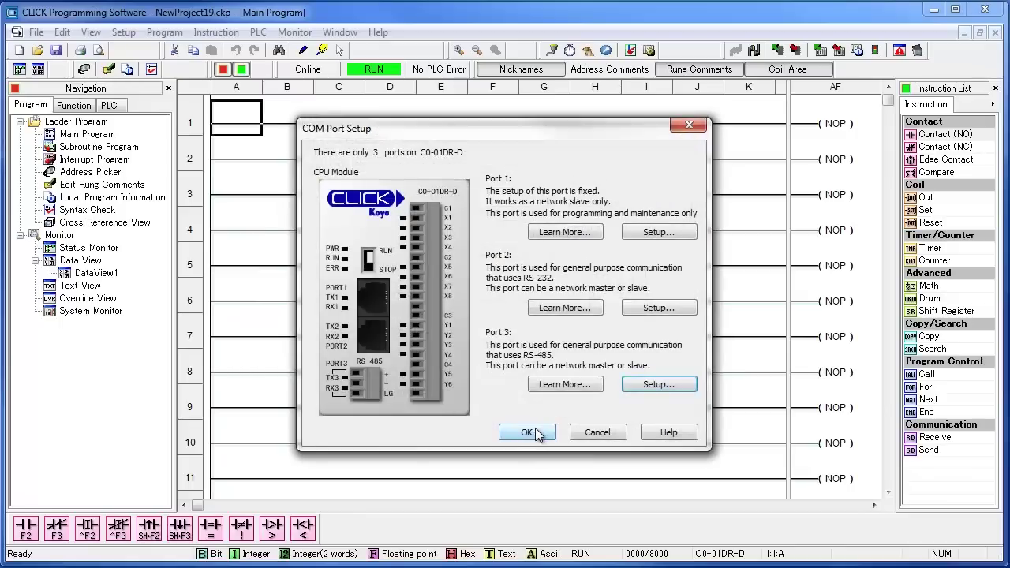
pyautogui.click(539, 433)
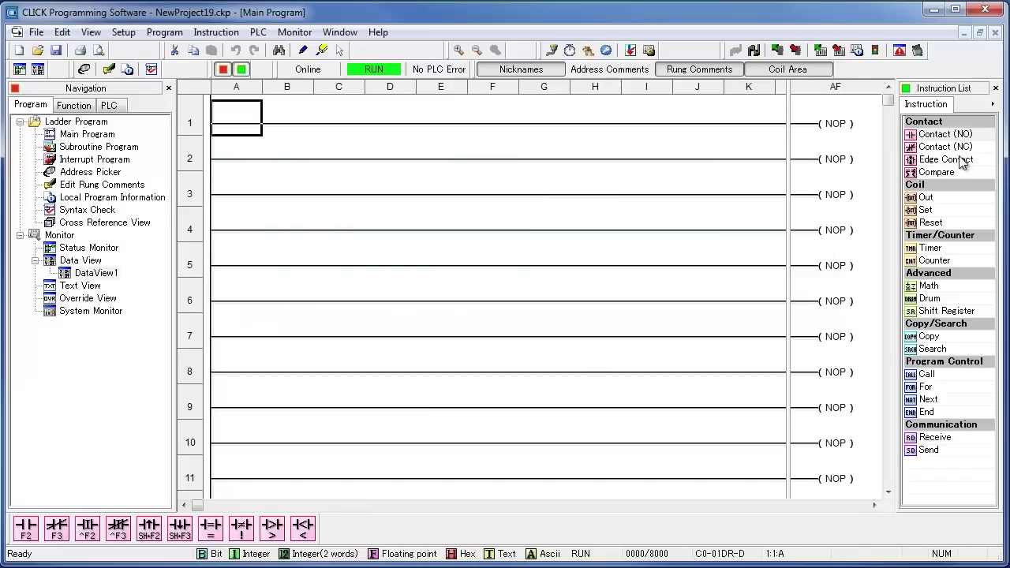
# - Add rising-edge contacts C7 on rung 1 and C8 on rung 2, then drop a Send on rung 1
pyautogui.moveTo(958, 162); pyautogui.dragTo(245, 119)
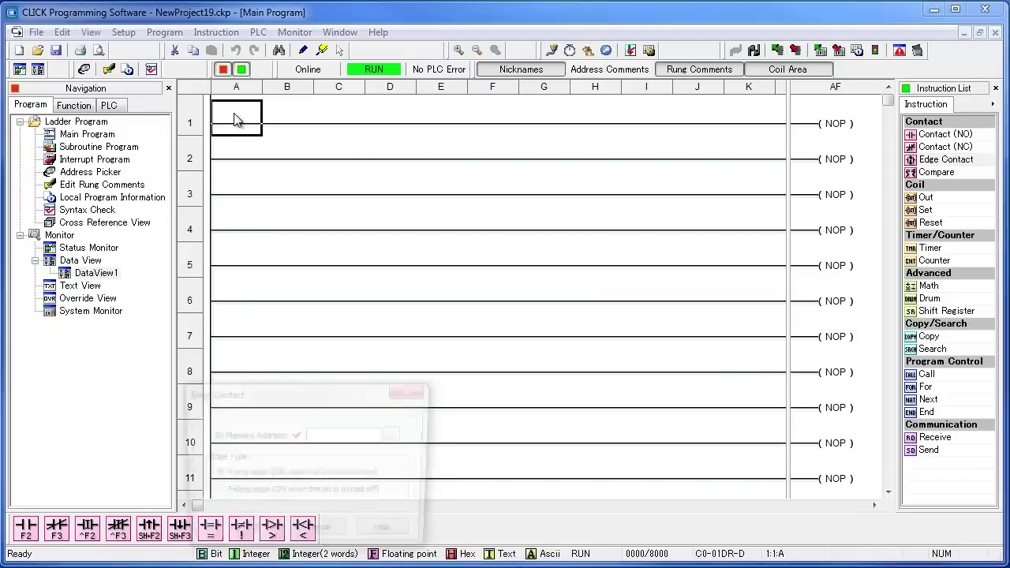
pyautogui.write('c')
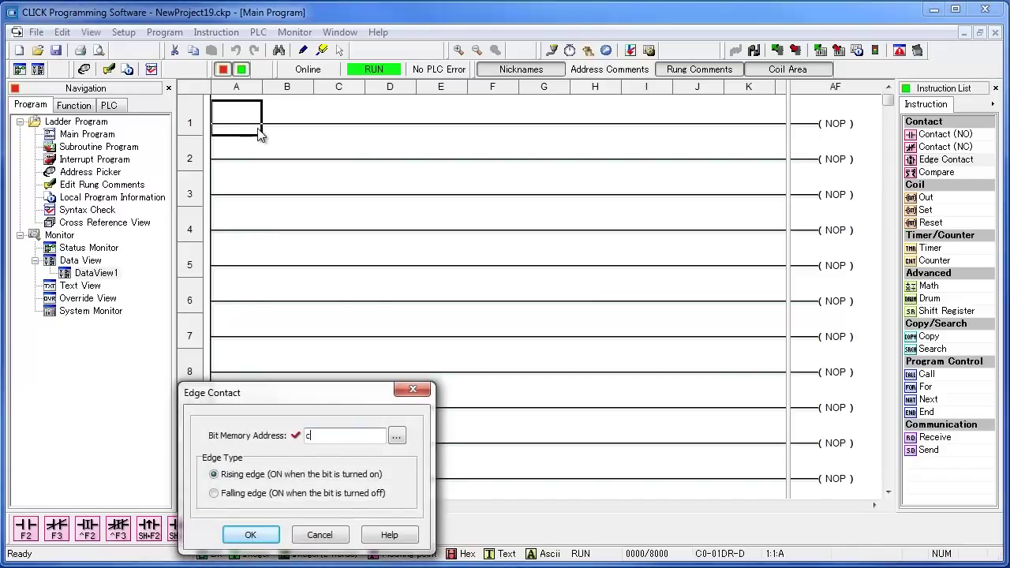
pyautogui.write('7')
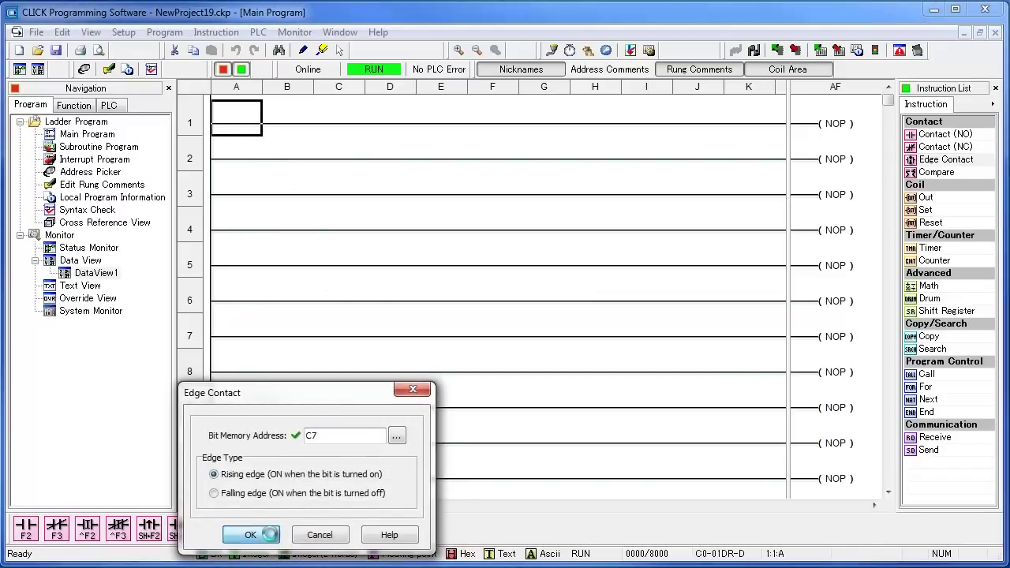
pyautogui.click(250, 535)
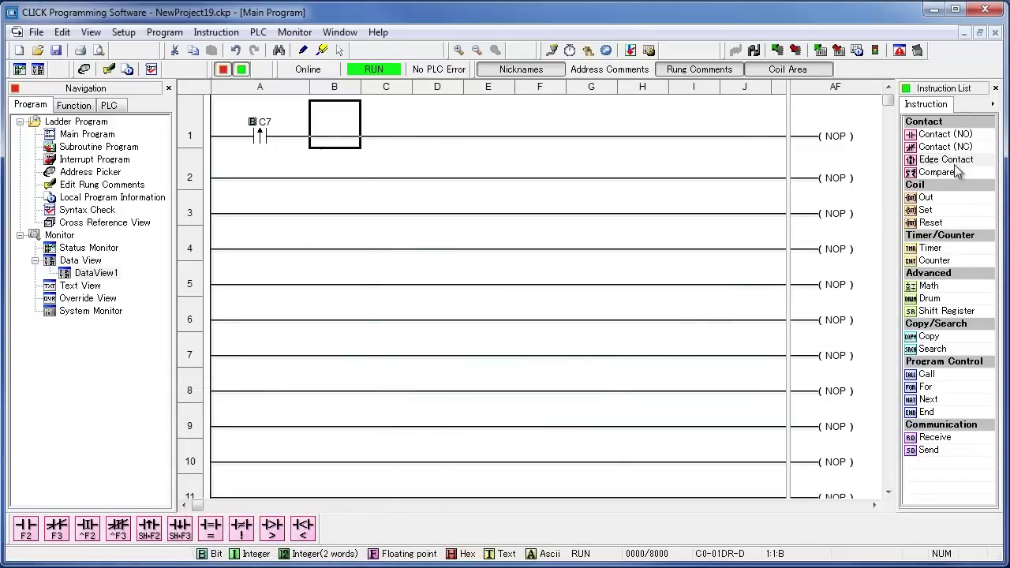
pyautogui.moveTo(951, 160); pyautogui.dragTo(322, 177)
pyautogui.moveTo(257, 179); pyautogui.dragTo(258, 180)
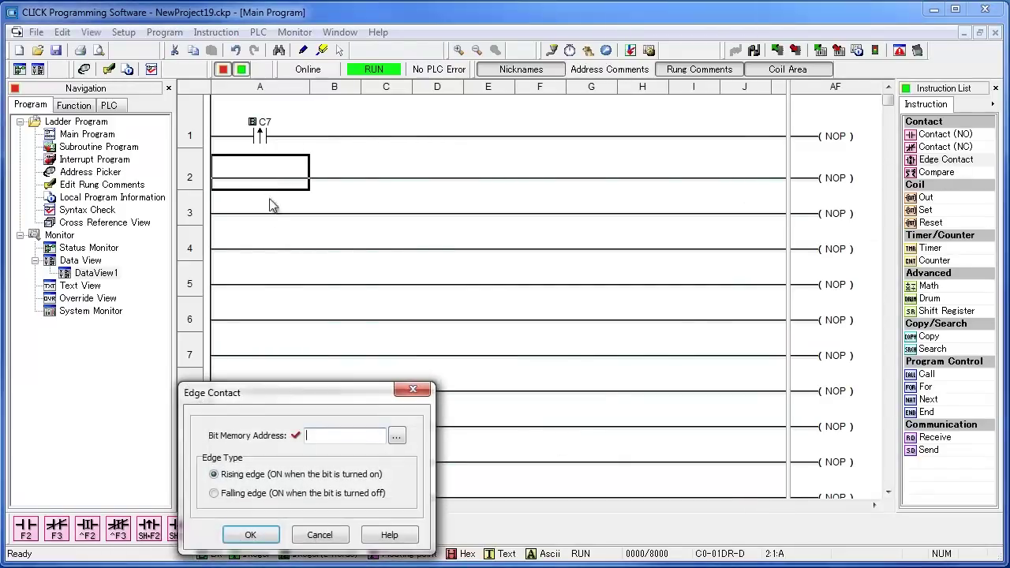
pyautogui.write('c8')
pyautogui.click(264, 535)
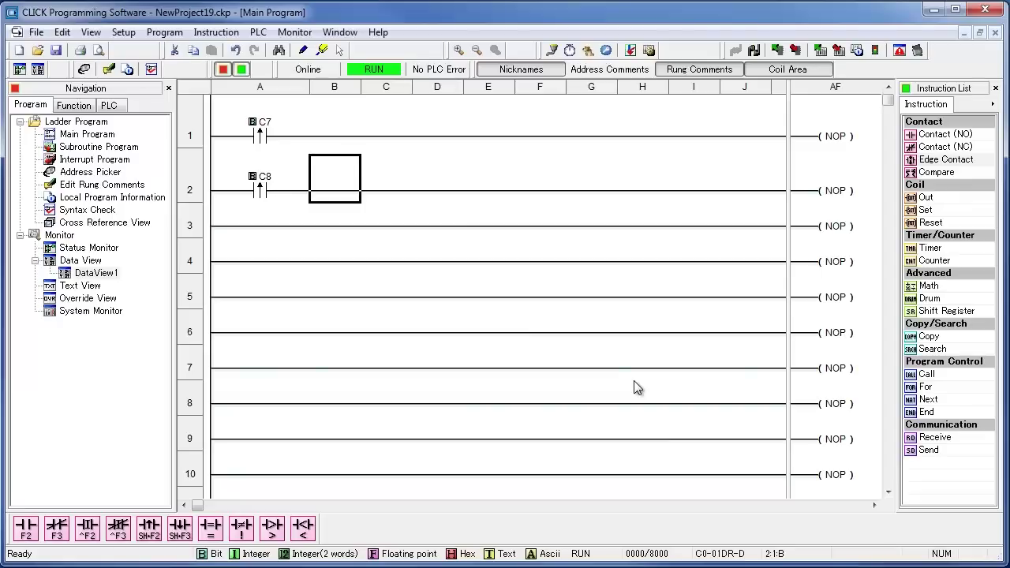
pyautogui.moveTo(937, 451)
pyautogui.mouseDown()
pyautogui.moveTo(837, 180)
pyautogui.moveTo(838, 139)
pyautogui.mouseUp()
# - Point the rung 1 Send at Port 3, slave ID 2, function 06 Write Single Register
pyautogui.click(449, 86)
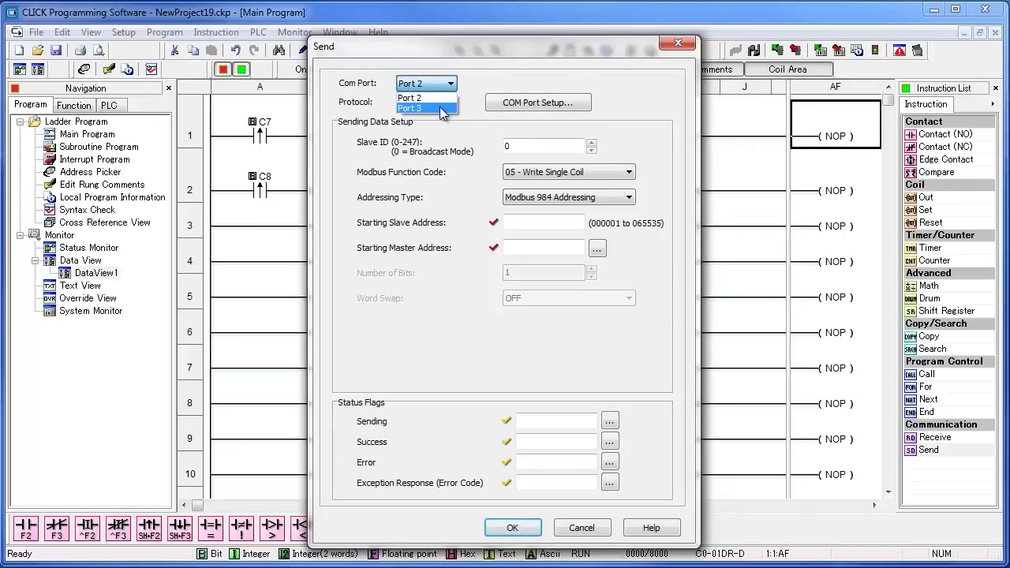
pyautogui.click(441, 109)
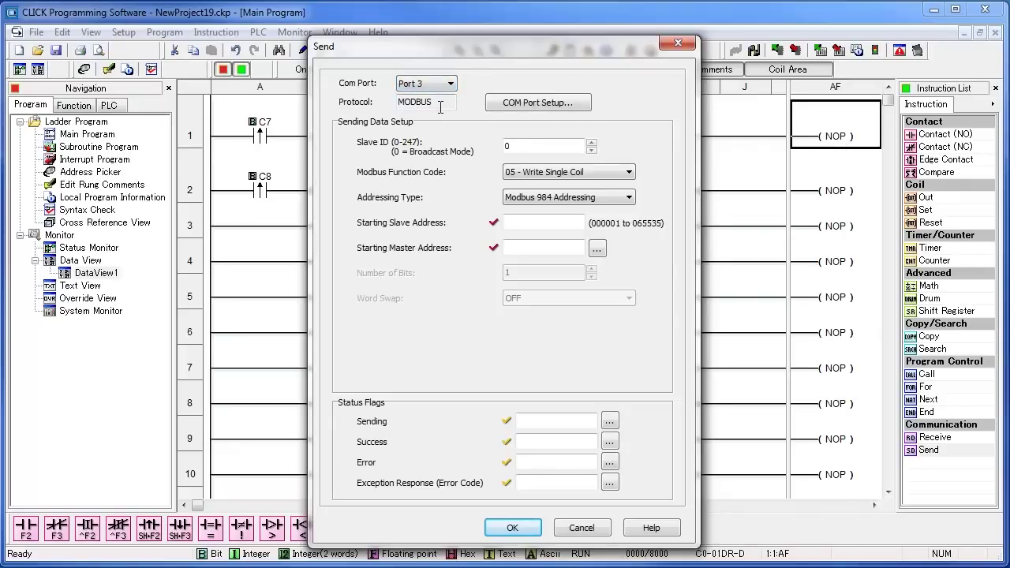
pyautogui.moveTo(521, 146); pyautogui.dragTo(502, 147)
pyautogui.write('1')
pyautogui.click(530, 171)
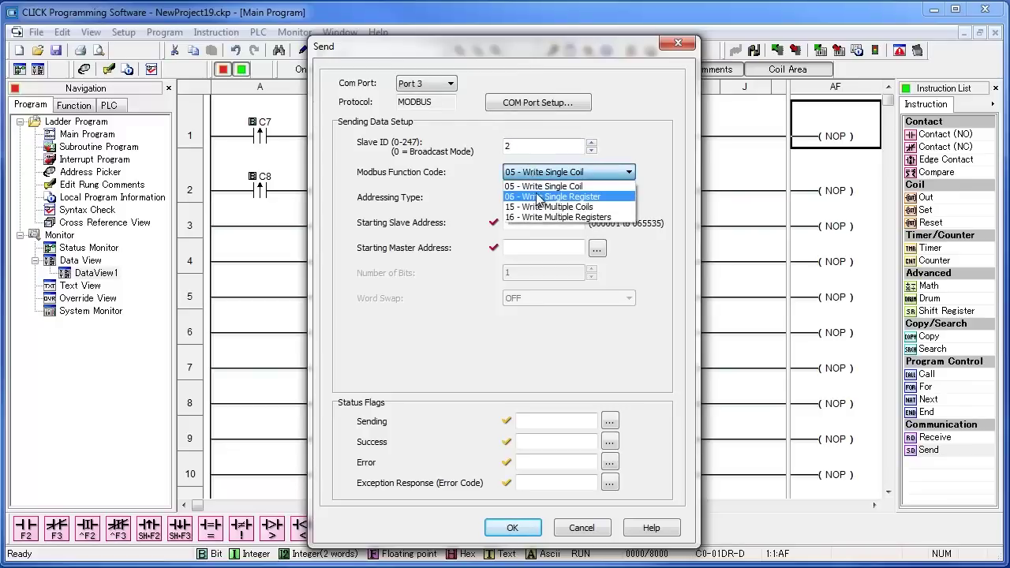
pyautogui.click(542, 198)
pyautogui.write('2331')
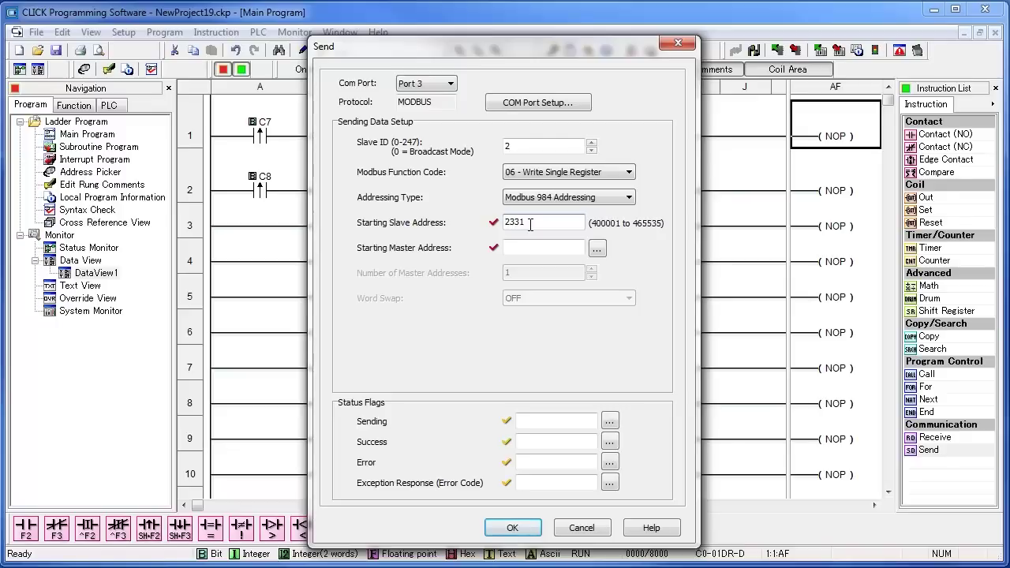
pyautogui.write('4')
pyautogui.write('0')
# - Give the Send master address DS1, status bits C1, C2, C3 and exception register DS3, then confirm
pyautogui.click(527, 245)
pyautogui.write('ds1')
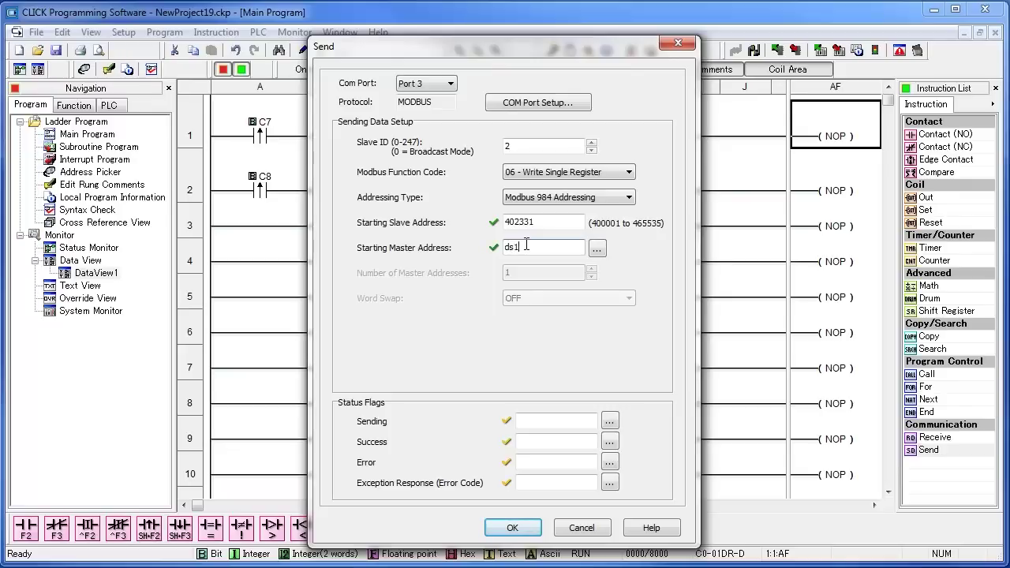
pyautogui.click(550, 421)
pyautogui.write('c')
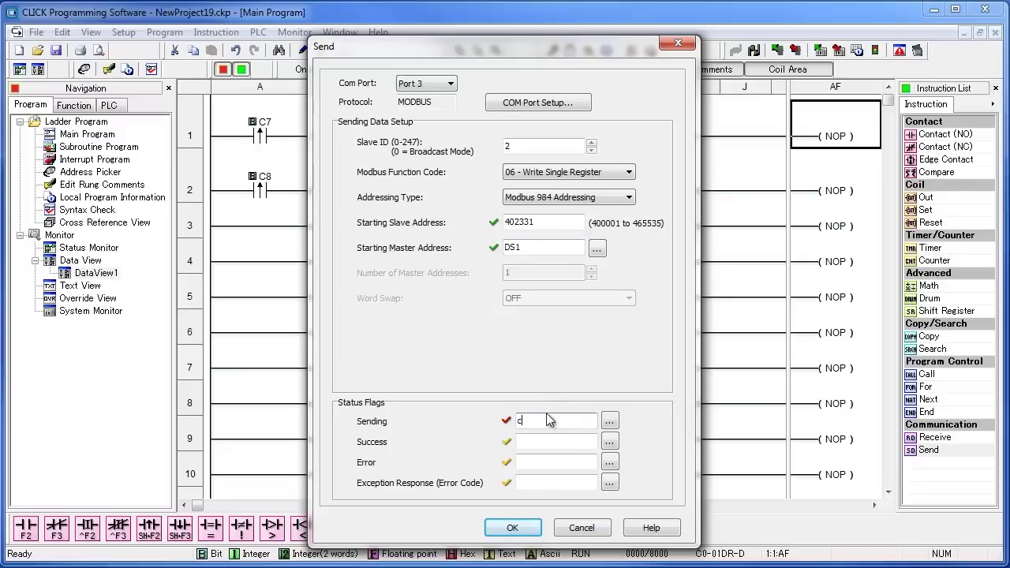
pyautogui.write('1')
pyautogui.click(541, 442)
pyautogui.write('c2')
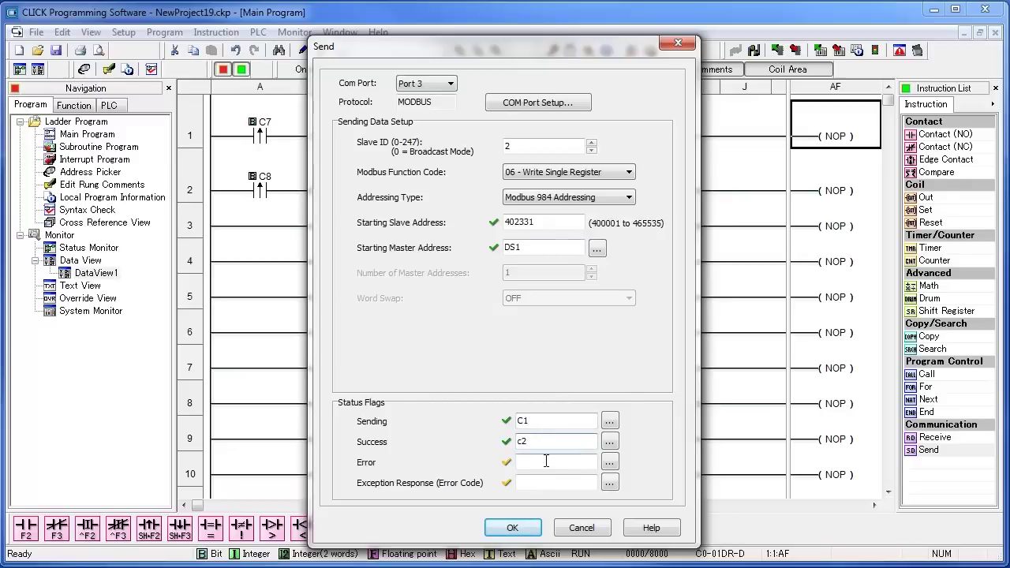
pyautogui.click(547, 460)
pyautogui.write('c3')
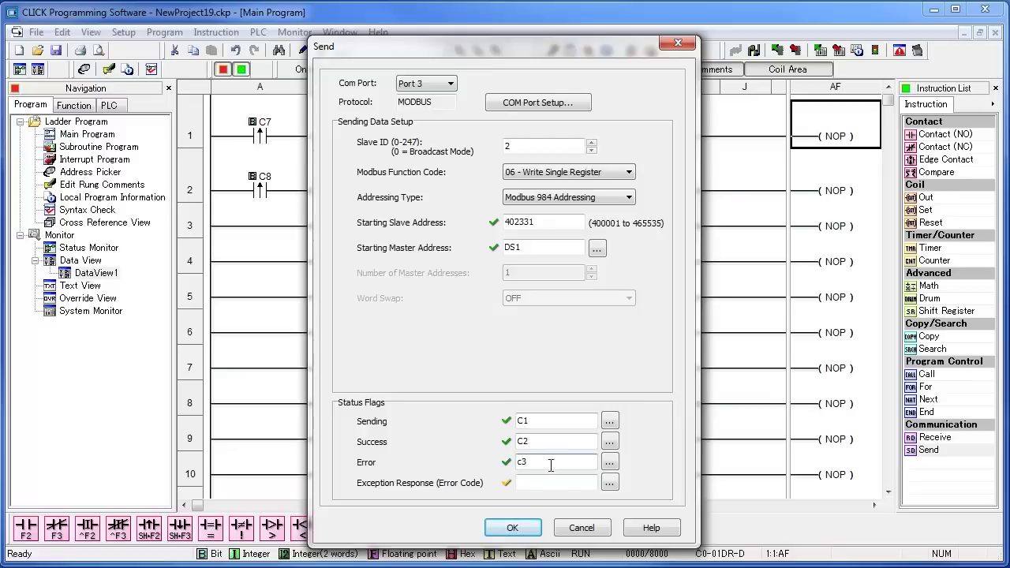
pyautogui.click(555, 478)
pyautogui.write('ds')
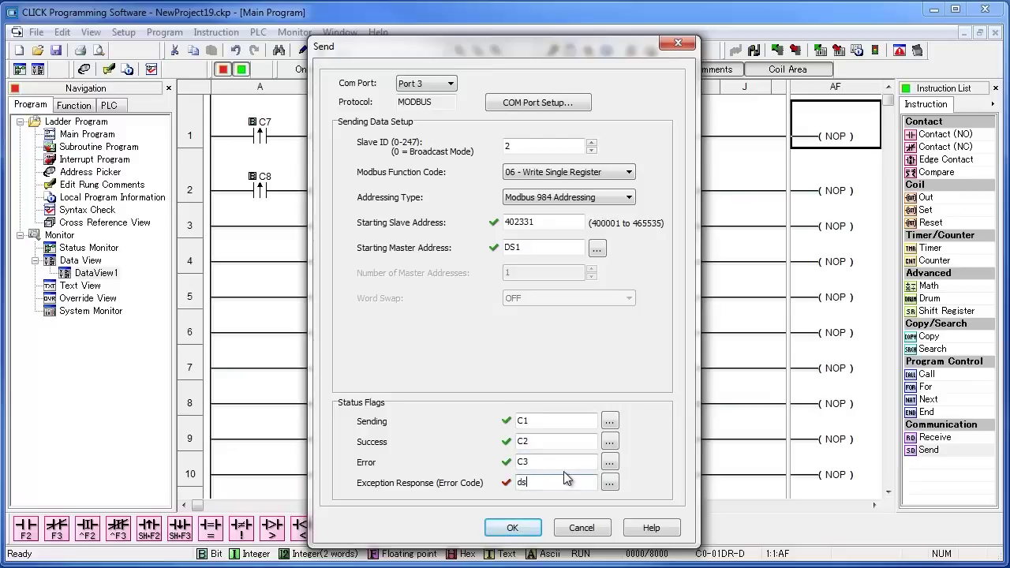
pyautogui.write('3')
pyautogui.click(527, 534)
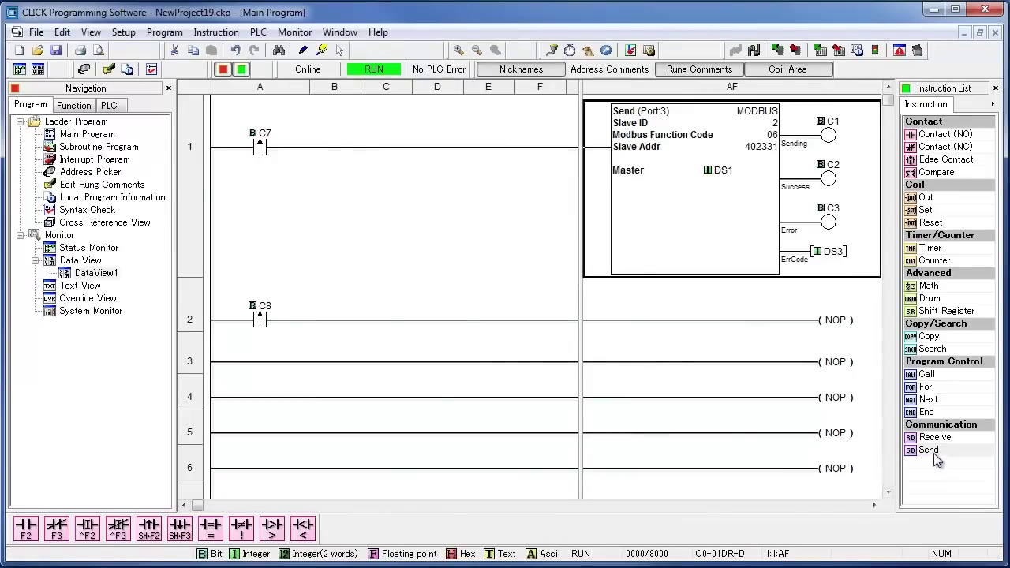
# - Add a Send on rung 2 using Port 3, slave ID 2, function 06, slave address 402332
pyautogui.doubleClick(828, 319)
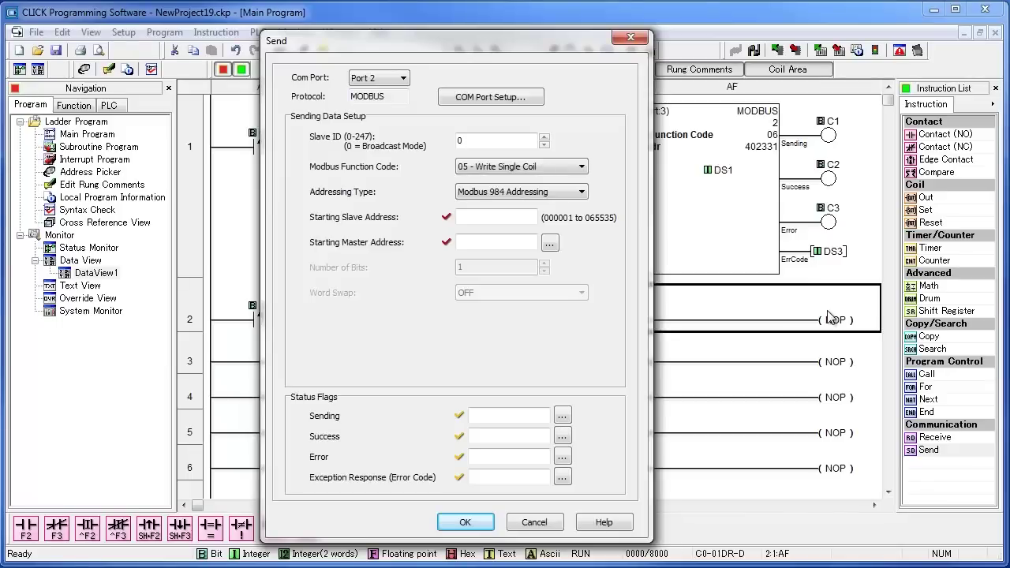
pyautogui.click(387, 80)
pyautogui.click(388, 100)
pyautogui.doubleClick(460, 140)
pyautogui.write('1')
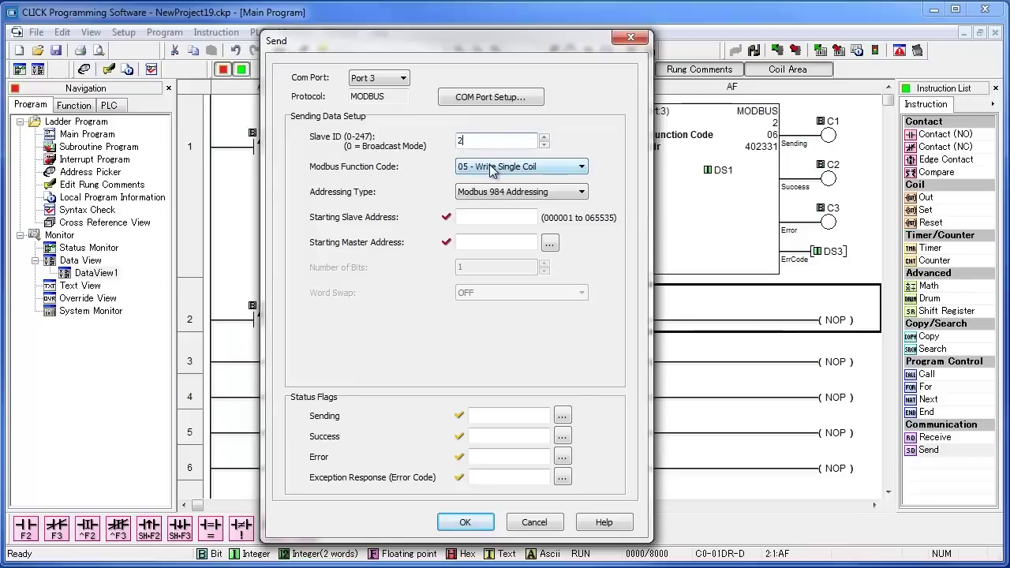
pyautogui.click(491, 167)
pyautogui.click(493, 191)
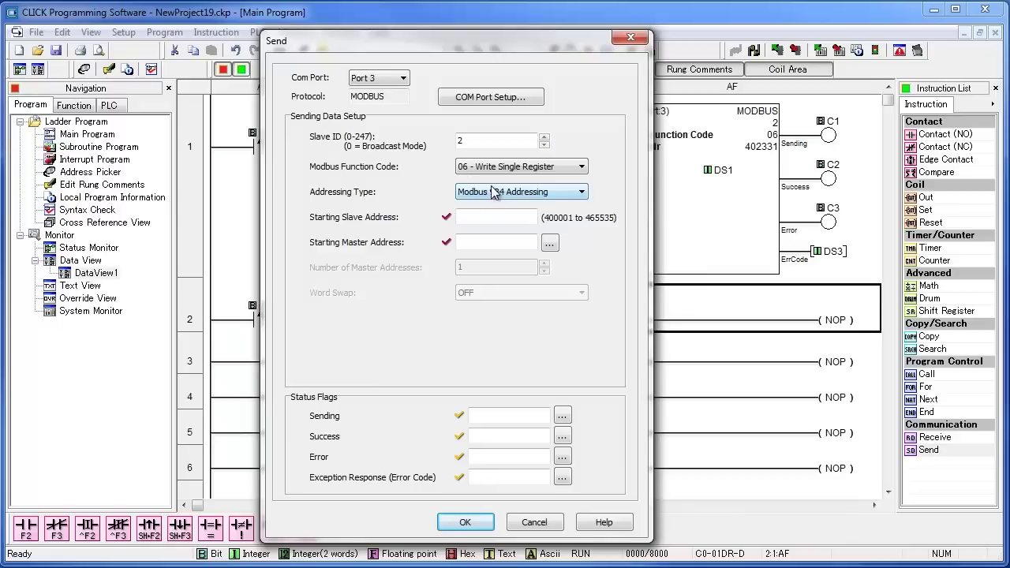
pyautogui.click(473, 217)
pyautogui.write('4023')
pyautogui.write('32')
# - Set master address DS2, status bits C4, C5, C6 and exception register DS4, then confirm
pyautogui.click(479, 247)
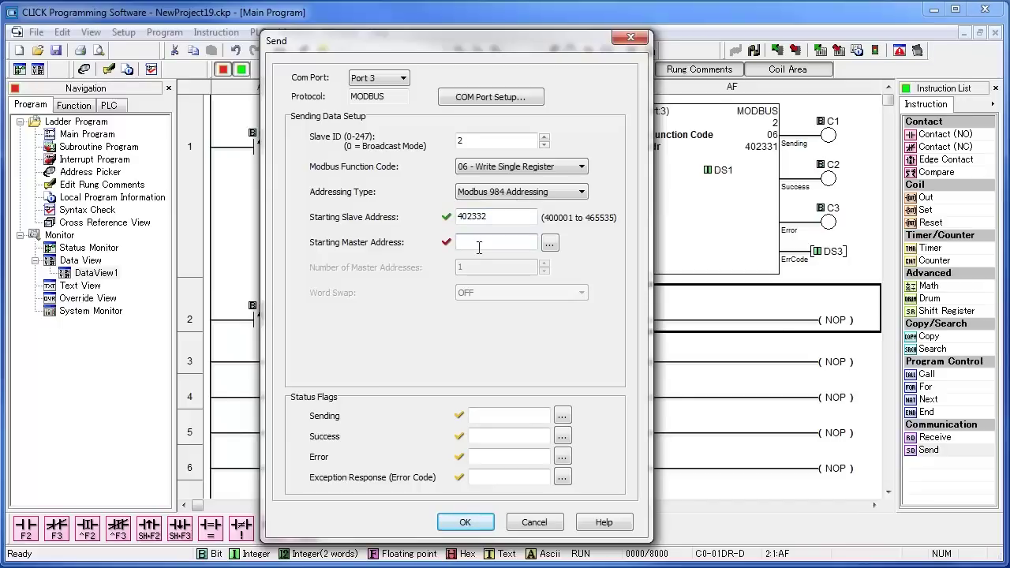
pyautogui.write('ds2')
pyautogui.press('Tab')
pyautogui.click(509, 416)
pyautogui.write('c4')
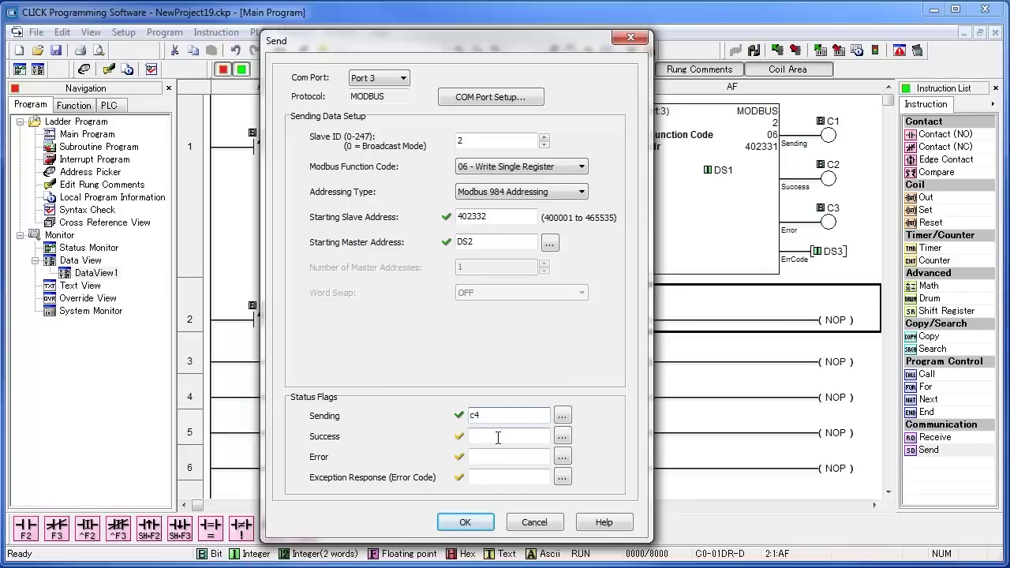
pyautogui.click(498, 438)
pyautogui.write('c5')
pyautogui.click(494, 455)
pyautogui.write('c')
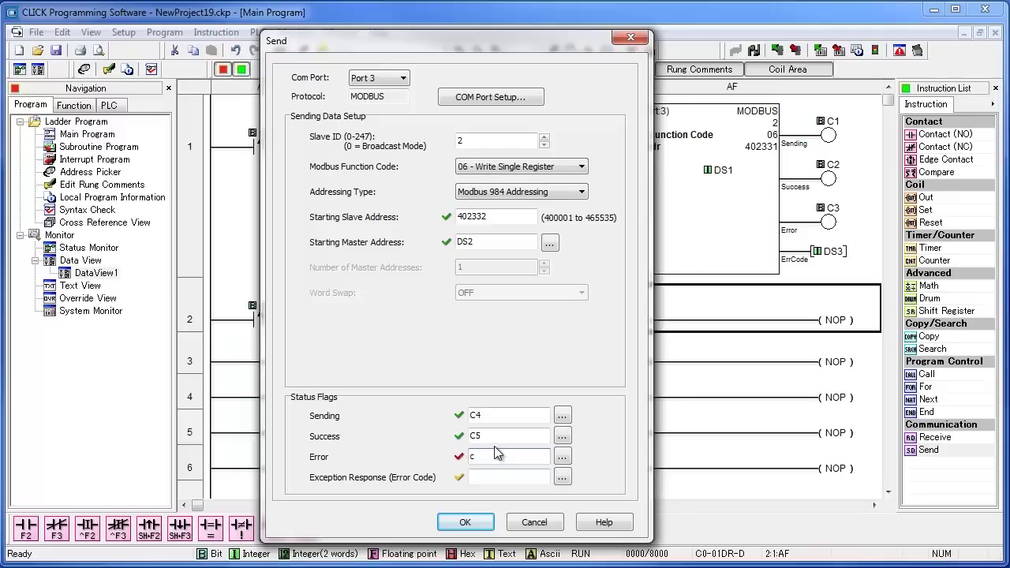
pyautogui.write('6')
pyautogui.click(500, 477)
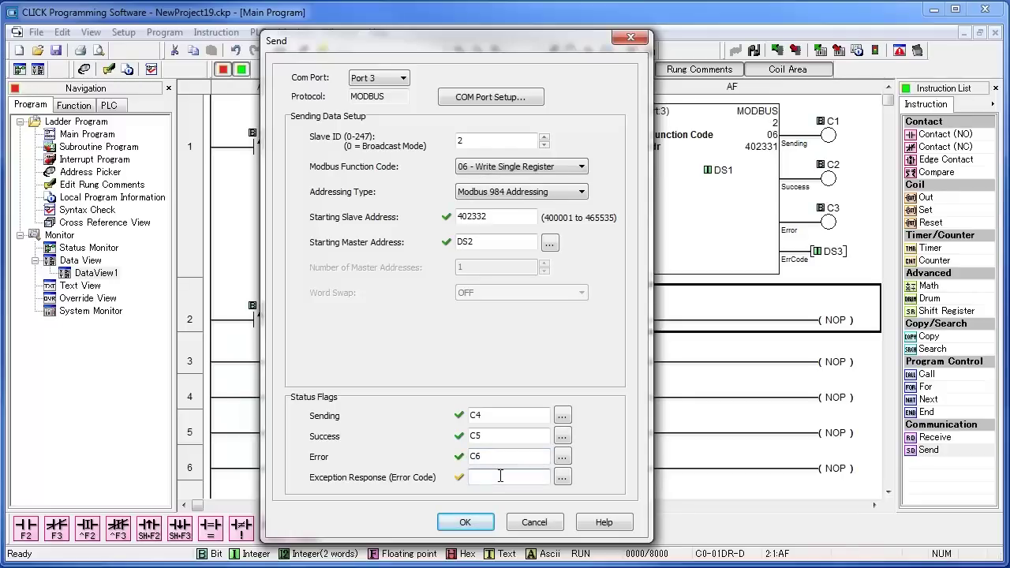
pyautogui.write('ds4')
pyautogui.click(465, 521)
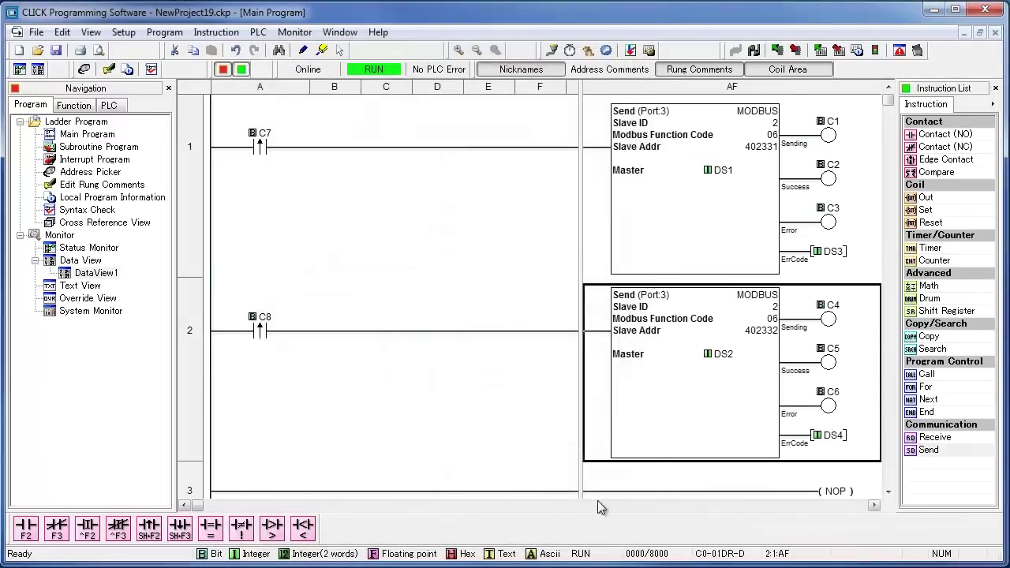
# - Place END on rung 3, write the project to the PLC, and switch it back to RUN
pyautogui.moveTo(936, 412); pyautogui.dragTo(826, 484)
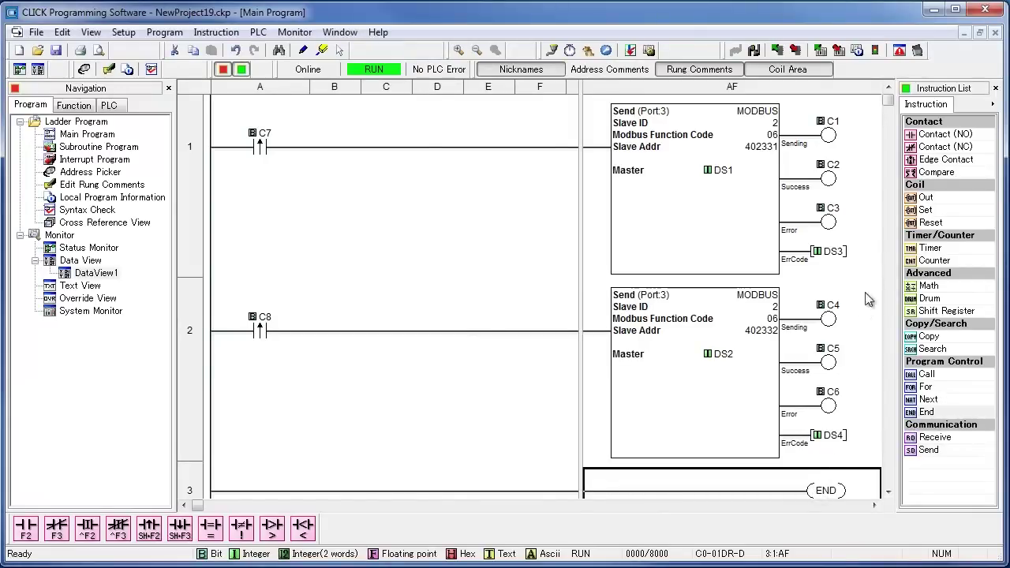
pyautogui.click(839, 50)
pyautogui.click(574, 395)
pyautogui.click(487, 302)
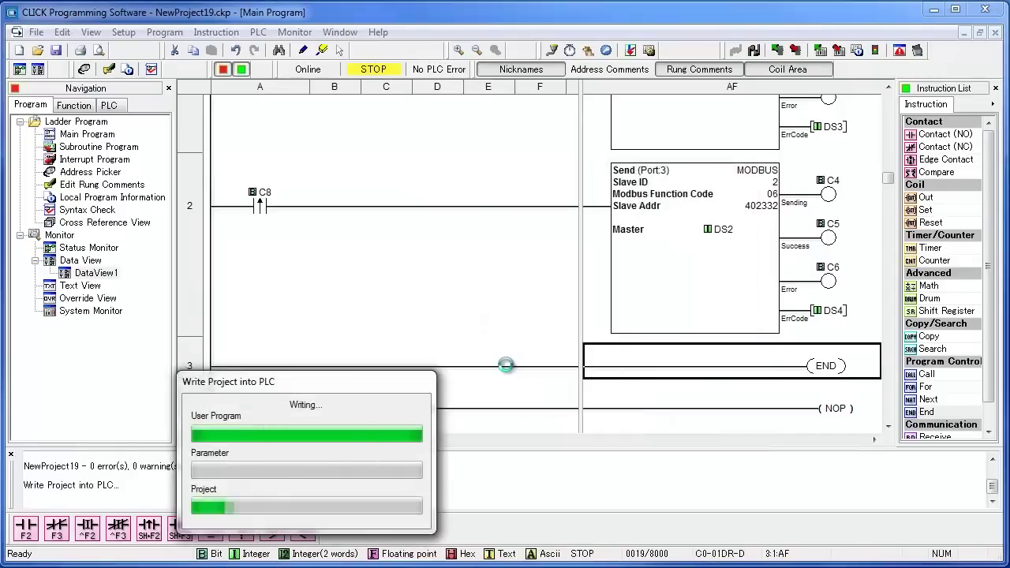
pyautogui.click(549, 332)
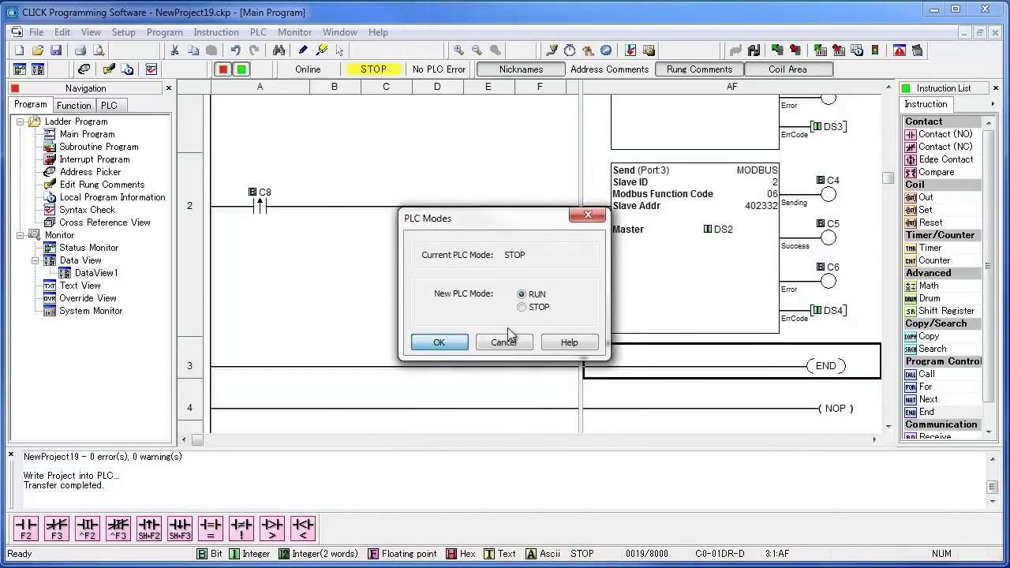
pyautogui.press('Return')
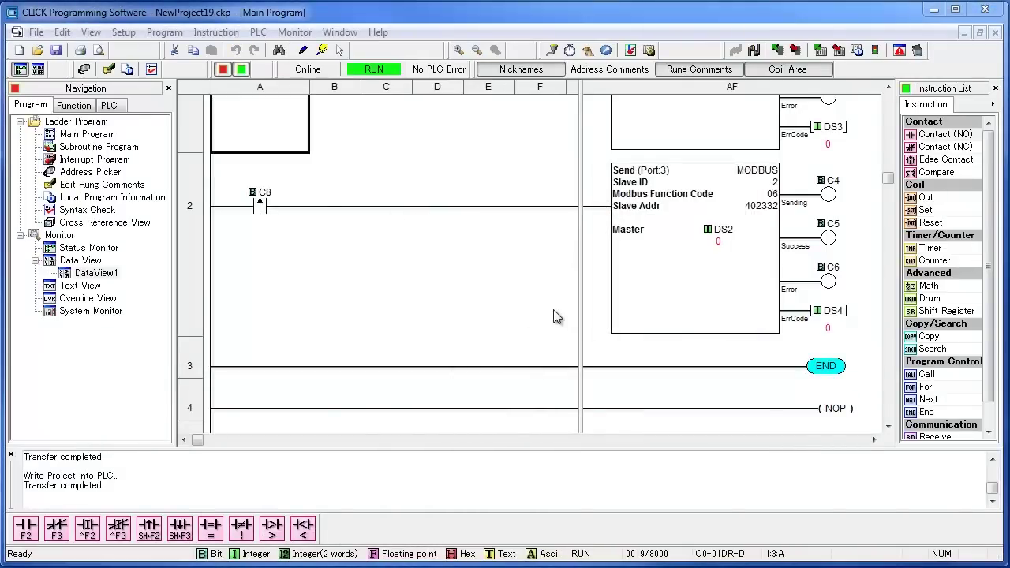
# - Open DataView1 and list DS1, DS2, C7 and C8 as monitored addresses
pyautogui.doubleClick(104, 273)
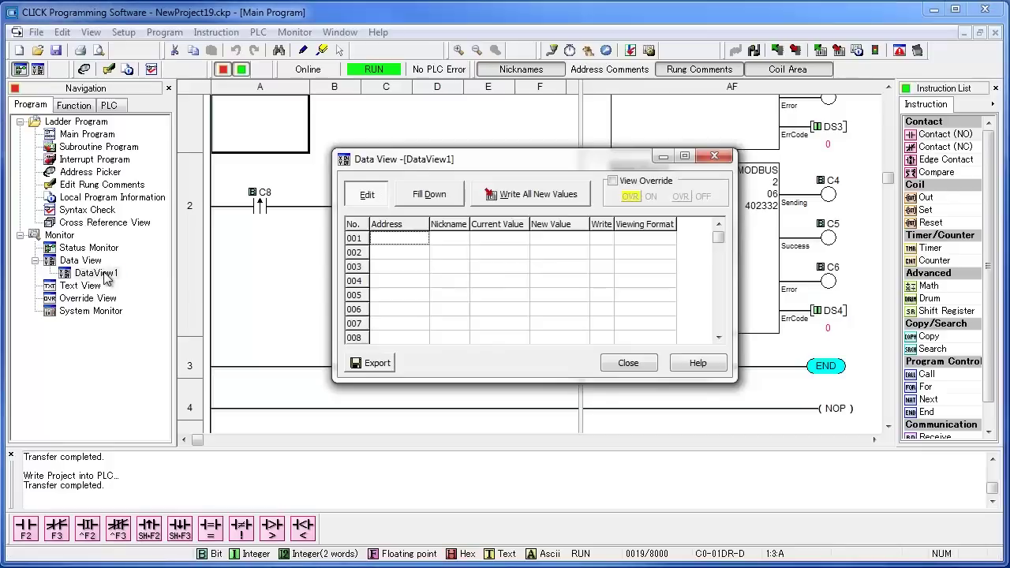
pyautogui.click(401, 236)
pyautogui.write('D')
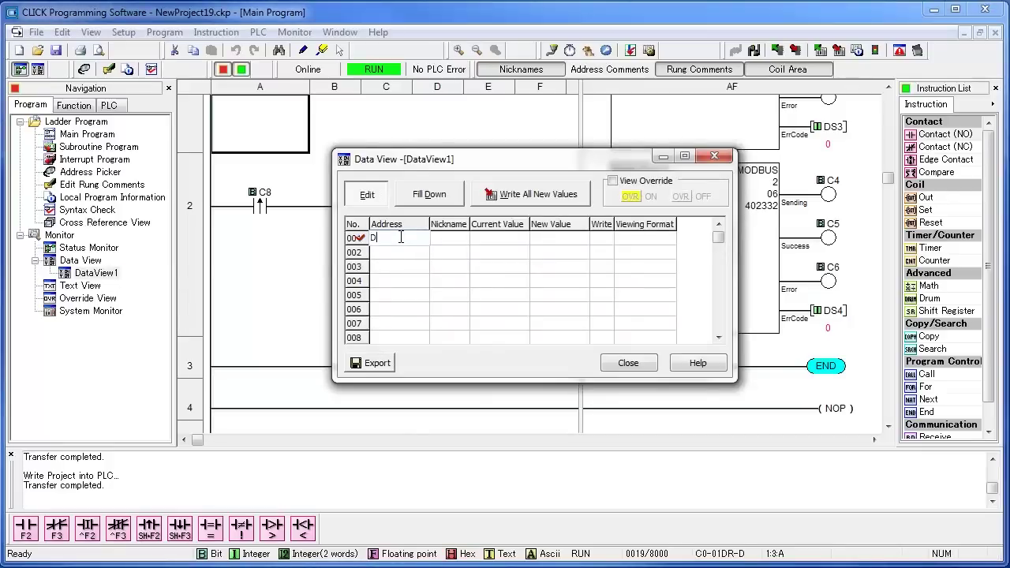
pyautogui.write('S1')
pyautogui.press('Return')
pyautogui.write('D')
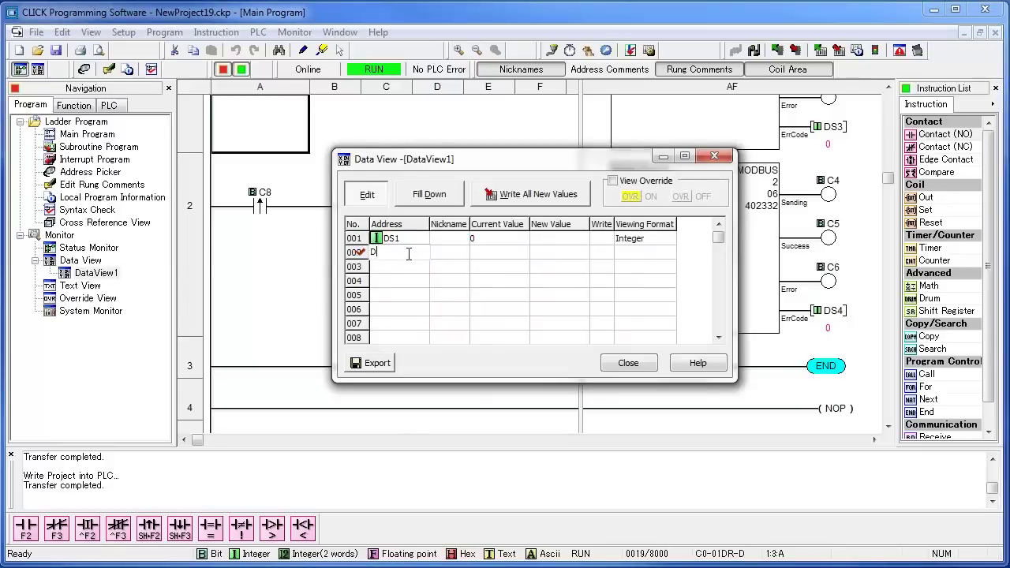
pyautogui.write('S2')
pyautogui.press('Return')
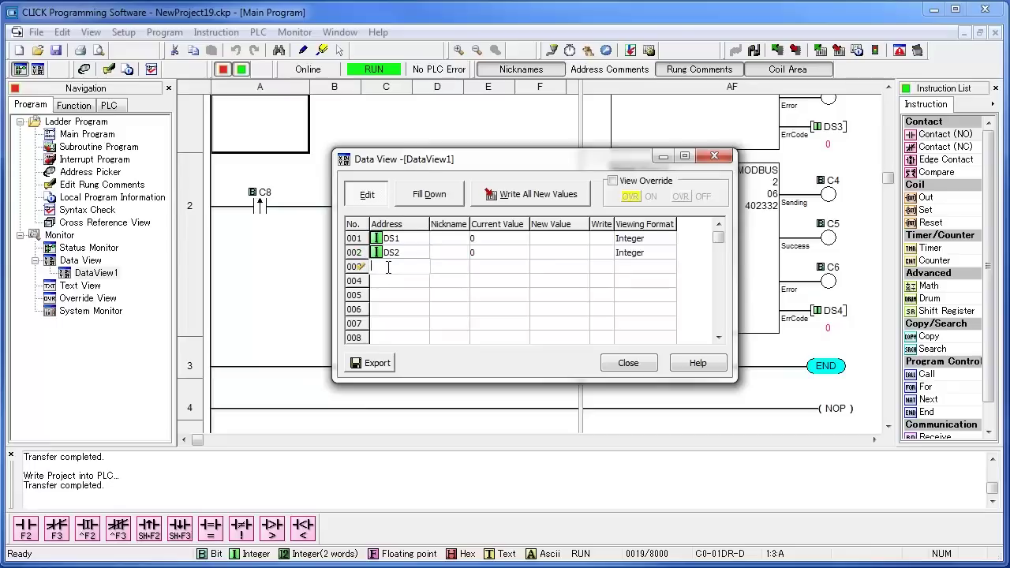
pyautogui.write('C7')
pyautogui.press('Return')
pyautogui.write('C8')
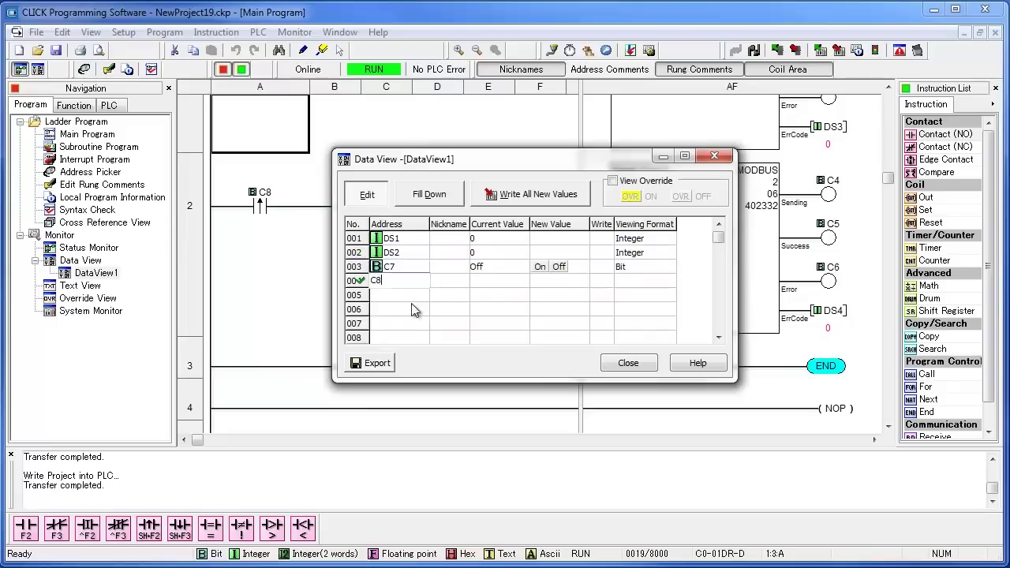
pyautogui.press('Return')
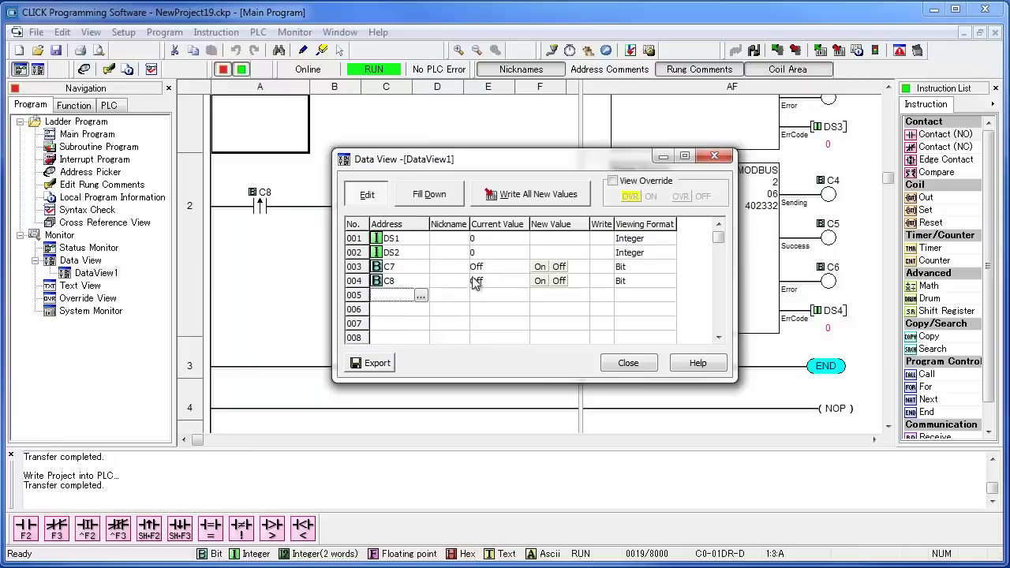
# - Write 200 to DS1 and 1 to DS2 on the PLC
pyautogui.click(550, 241)
pyautogui.write('2')
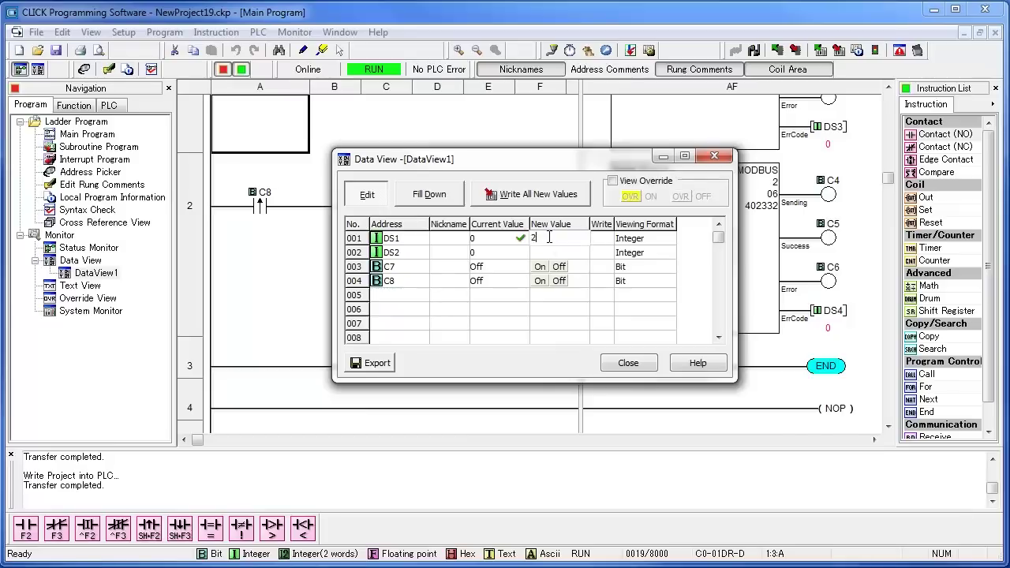
pyautogui.write('00')
pyautogui.press('Return')
pyautogui.click(550, 253)
pyautogui.write('1')
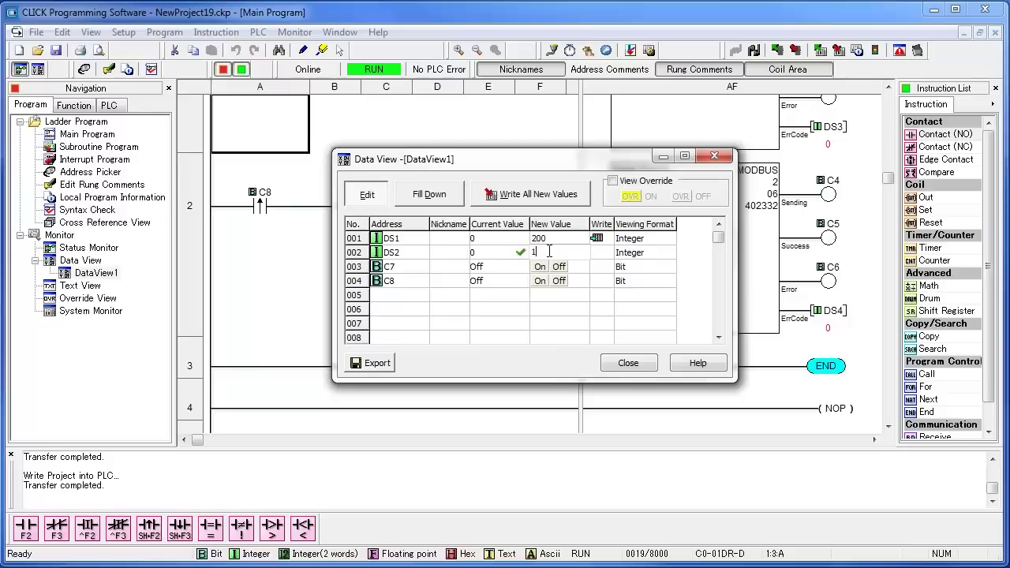
pyautogui.click(599, 238)
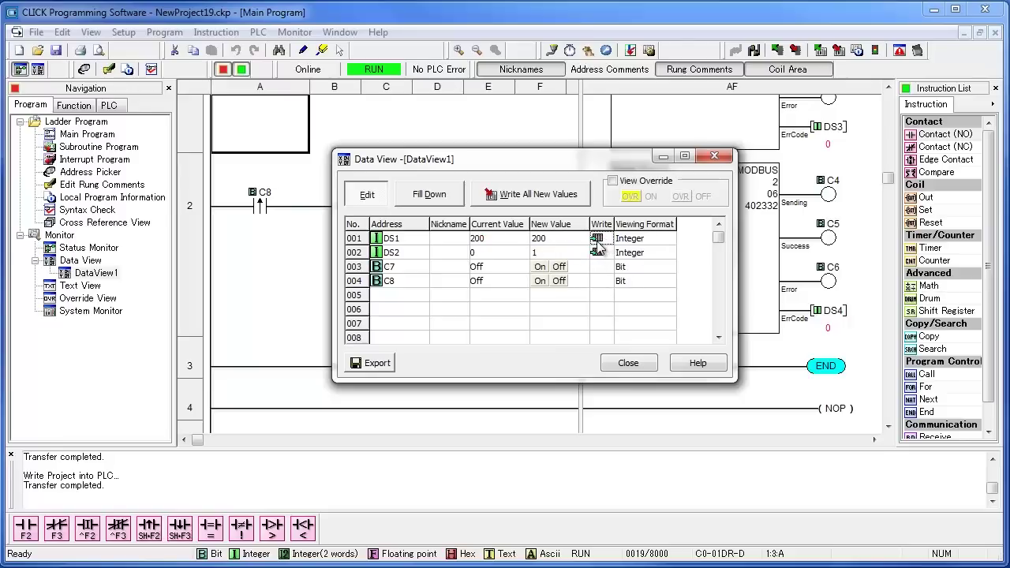
pyautogui.click(597, 253)
# - Pulse C7 on and off, then turn C8 on
pyautogui.click(541, 268)
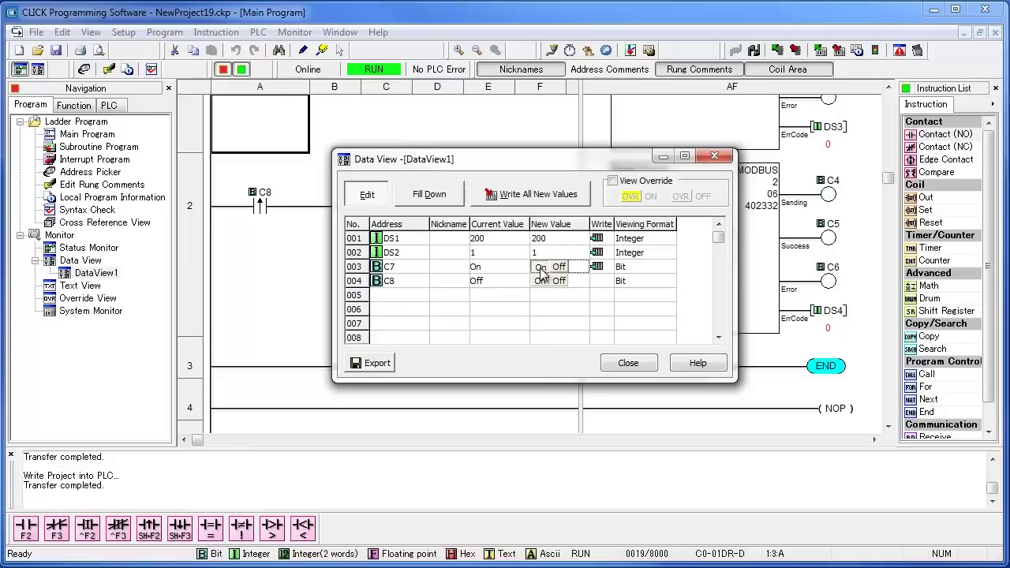
pyautogui.click(560, 269)
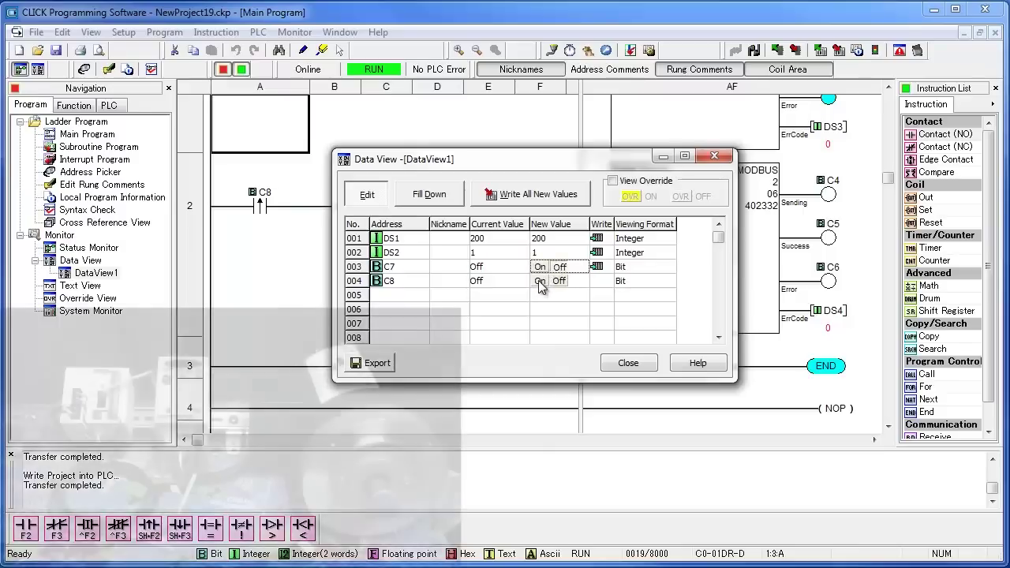
pyautogui.click(540, 282)
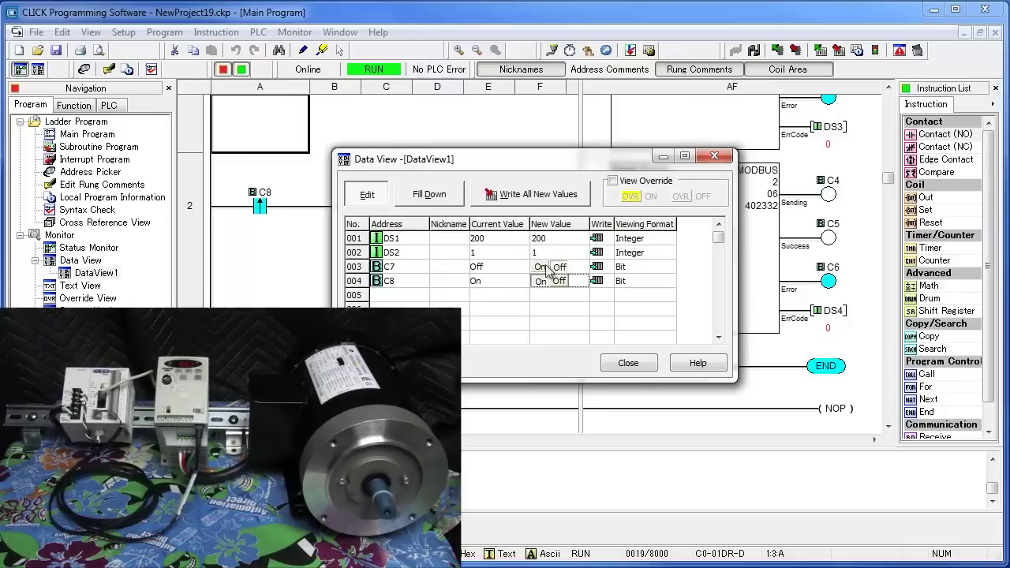
# - Switch C8 back to Off in the Data View
pyautogui.click(556, 282)
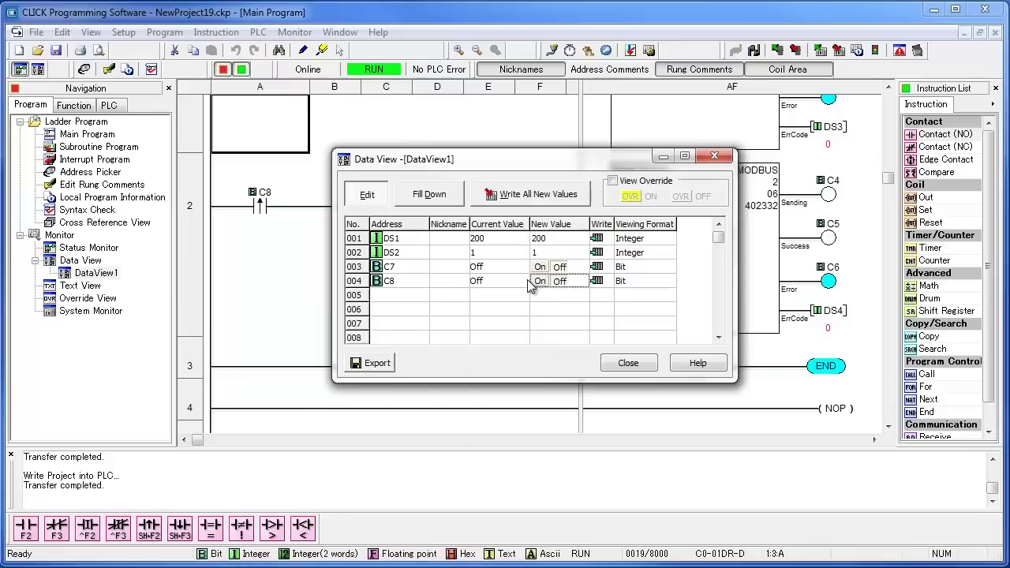